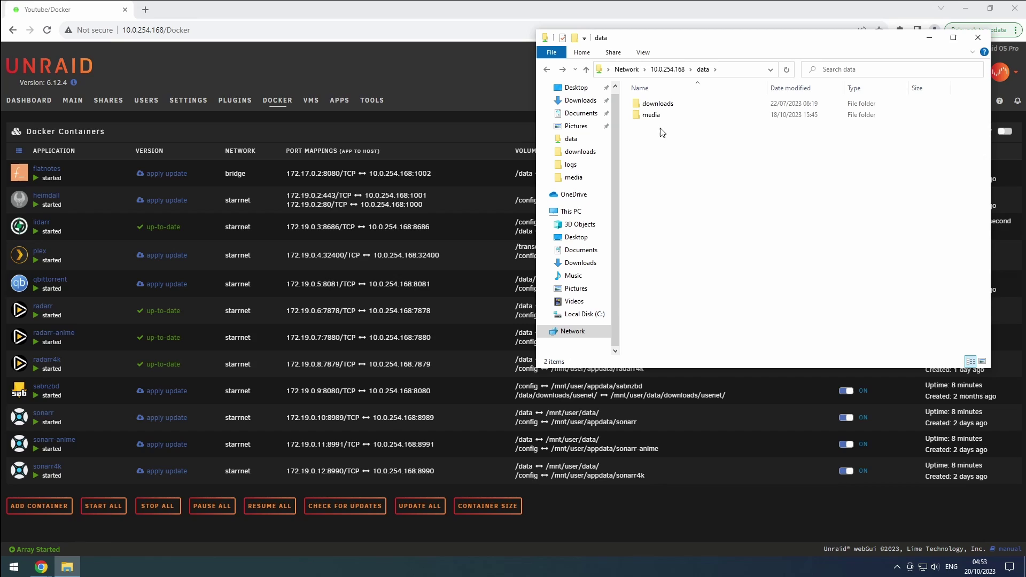
- Open media, then music, in File Explorer and select the lossless and lossy subfolders
double_click(651, 118)
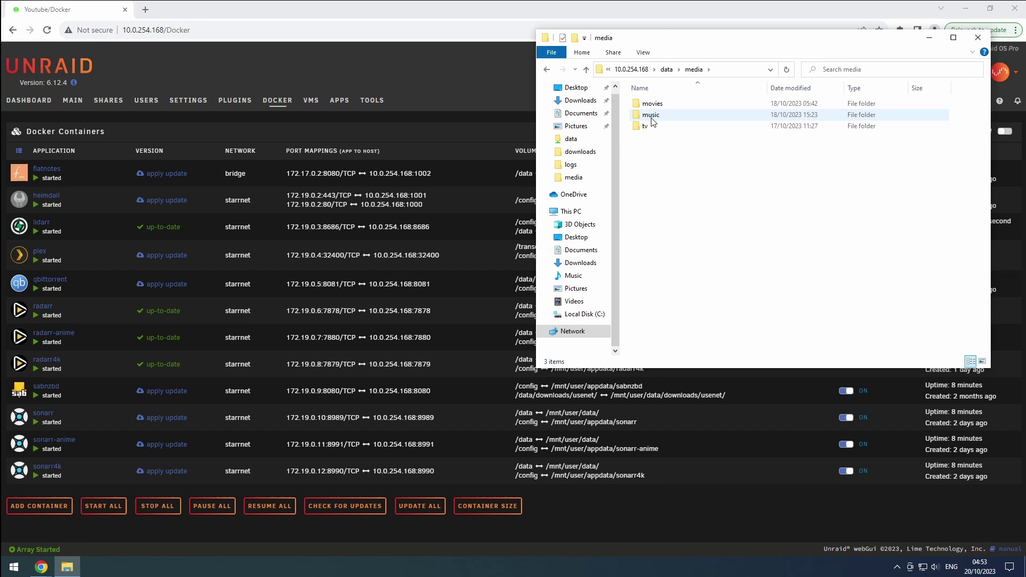
left_click(652, 121)
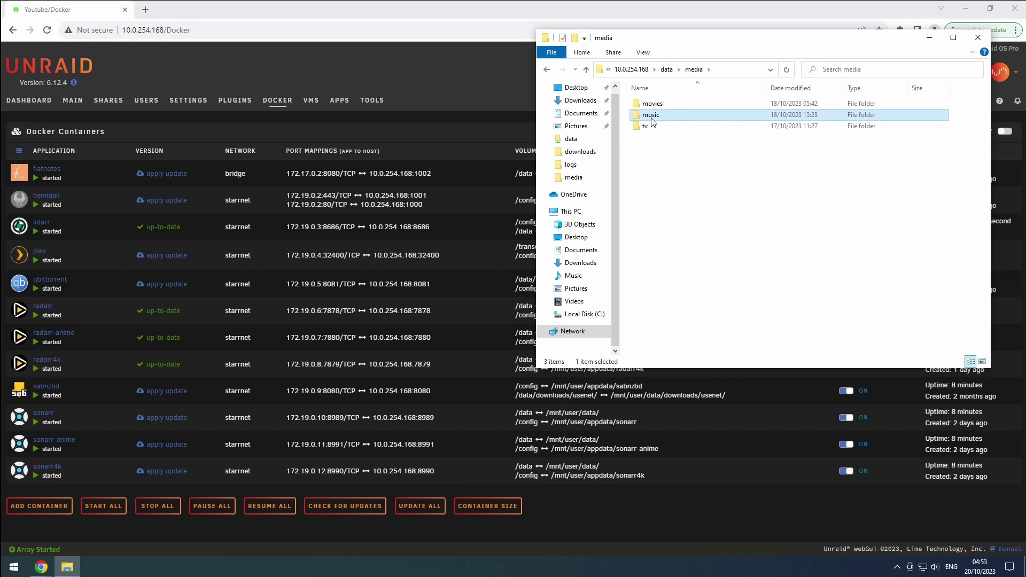
double_click(652, 121)
left_click_drag(663, 140, 656, 110)
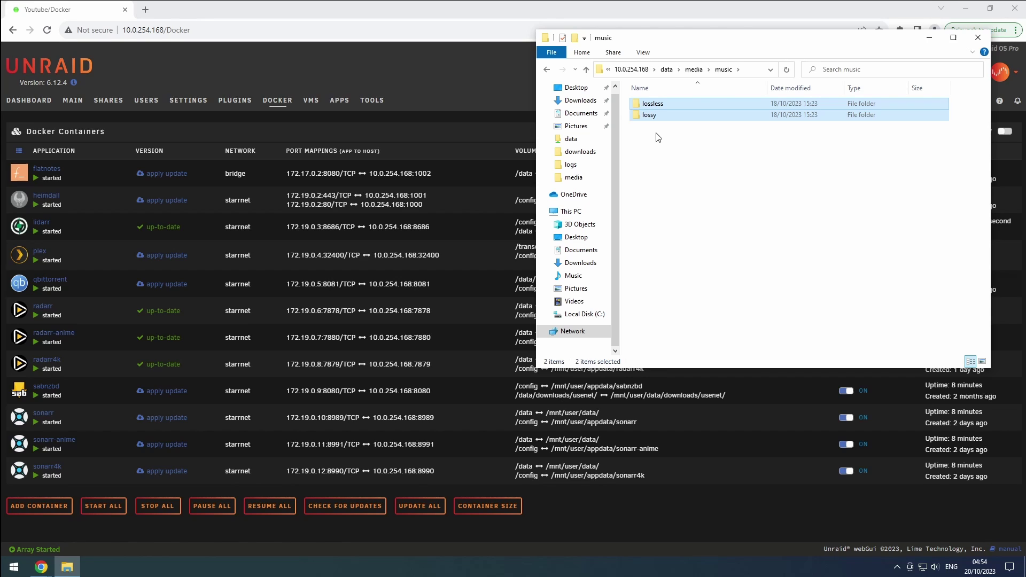
- Launch Lidarr's WebUI from the lidarr container menu in Unraid
mouse_move(578, 241)
left_click(21, 228)
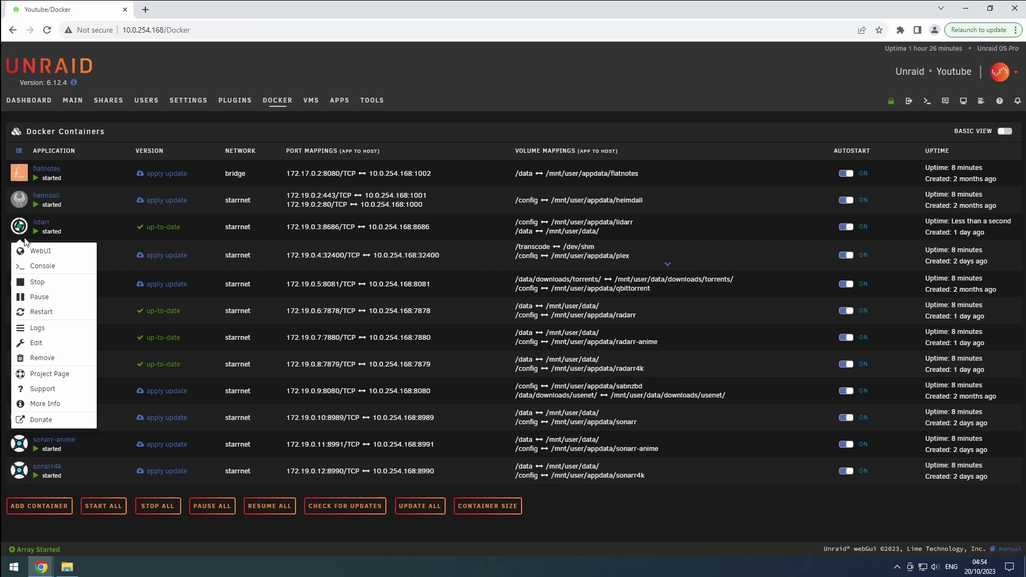
left_click(36, 252)
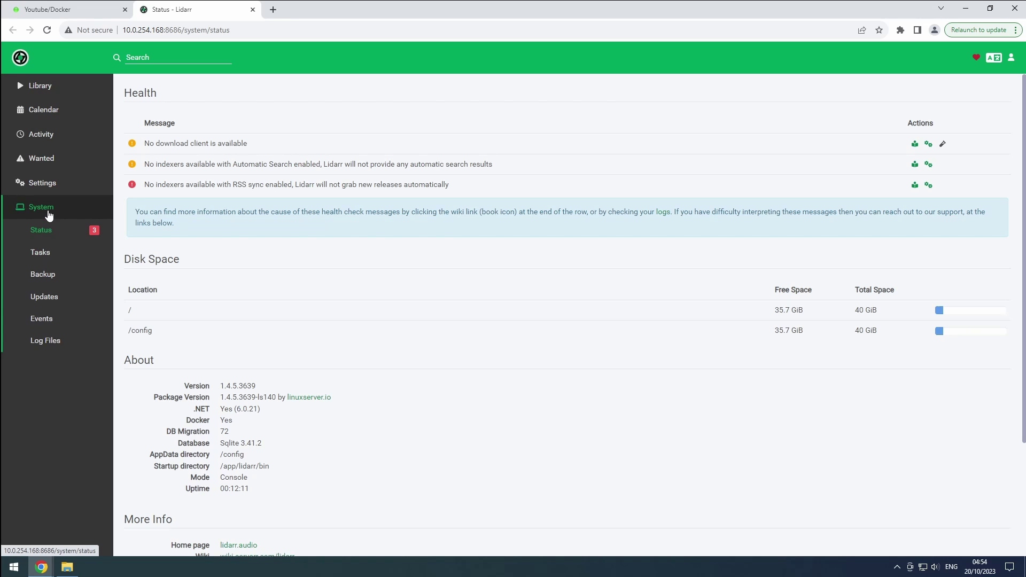
- In General settings, set Basic authentication with a username and password, disable anonymous usage data, and save
left_click(48, 190)
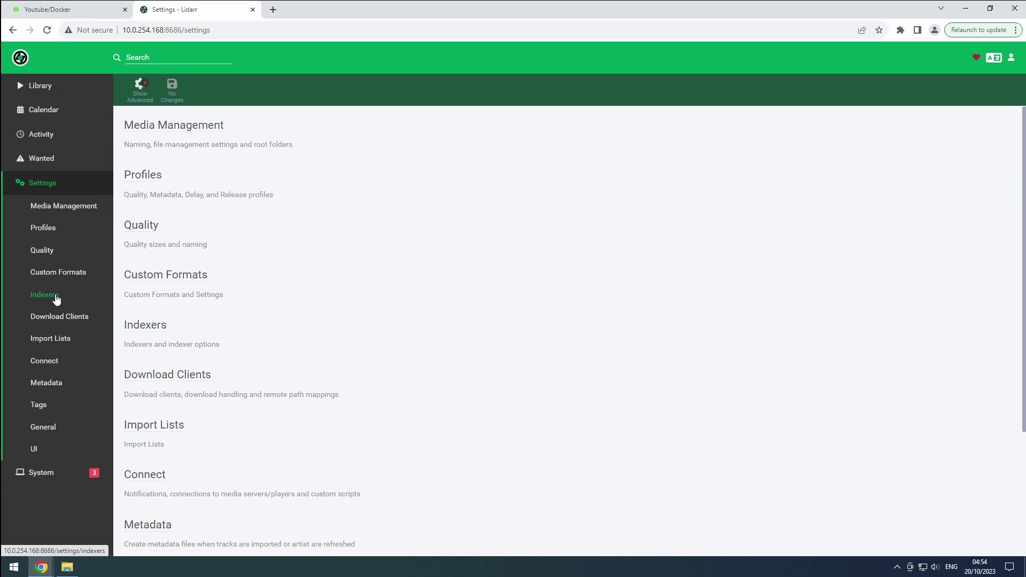
left_click(50, 427)
scroll(297, 431, "down", 2)
scroll(321, 377, "up", 2)
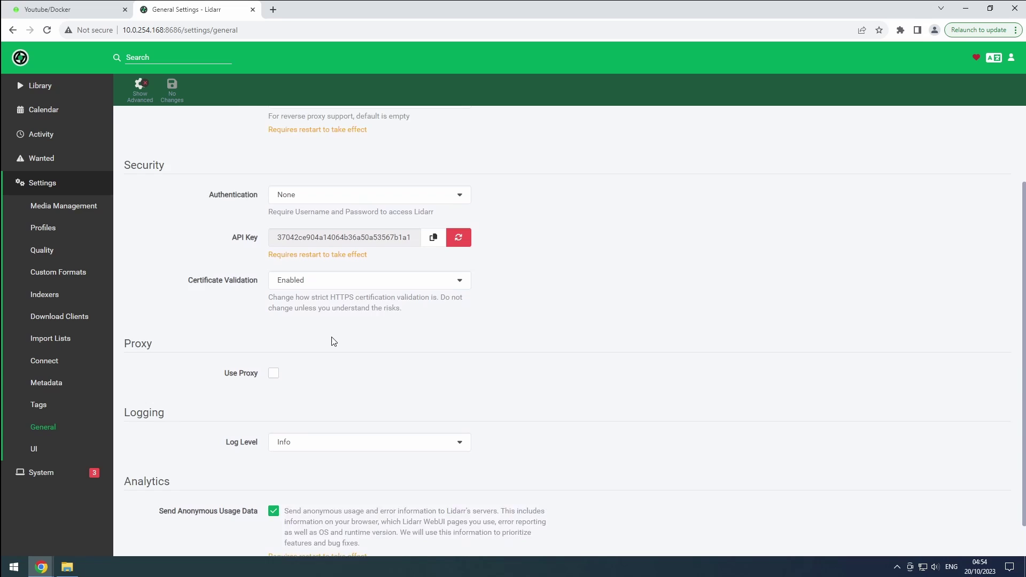
left_click(309, 210)
left_click(304, 244)
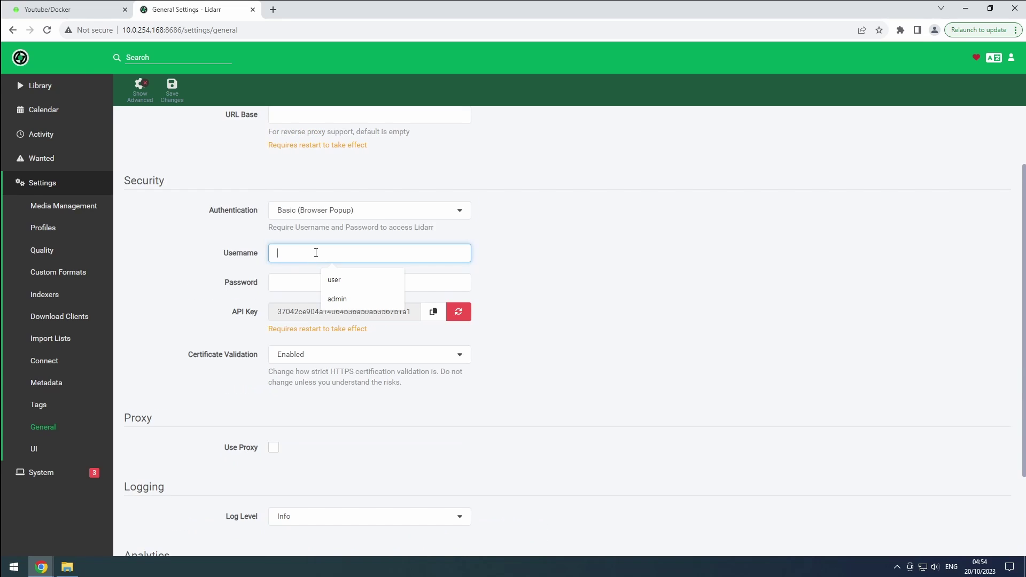
left_click(331, 280)
type("sswo")
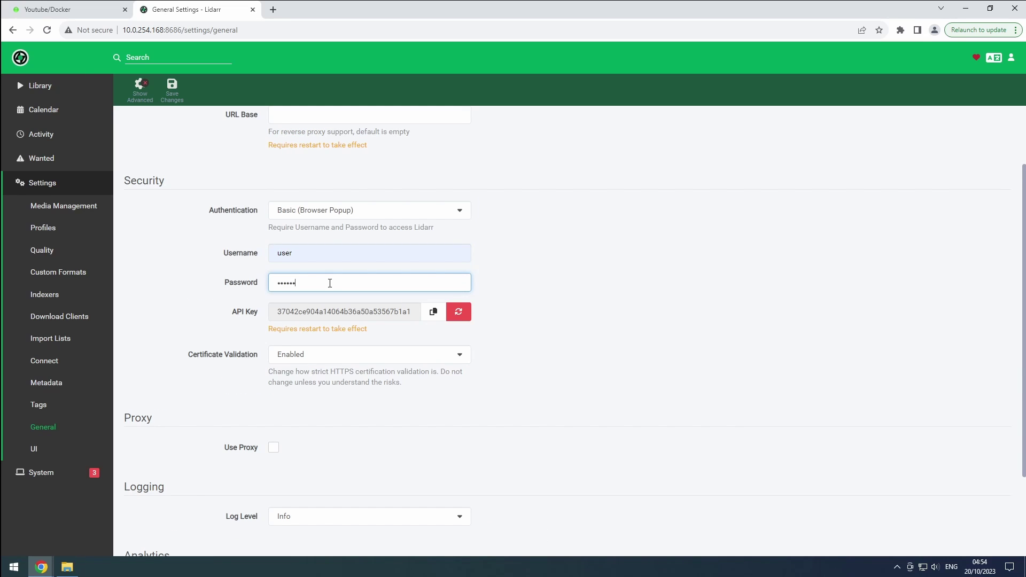
type("rd")
scroll(303, 313, "down", 2)
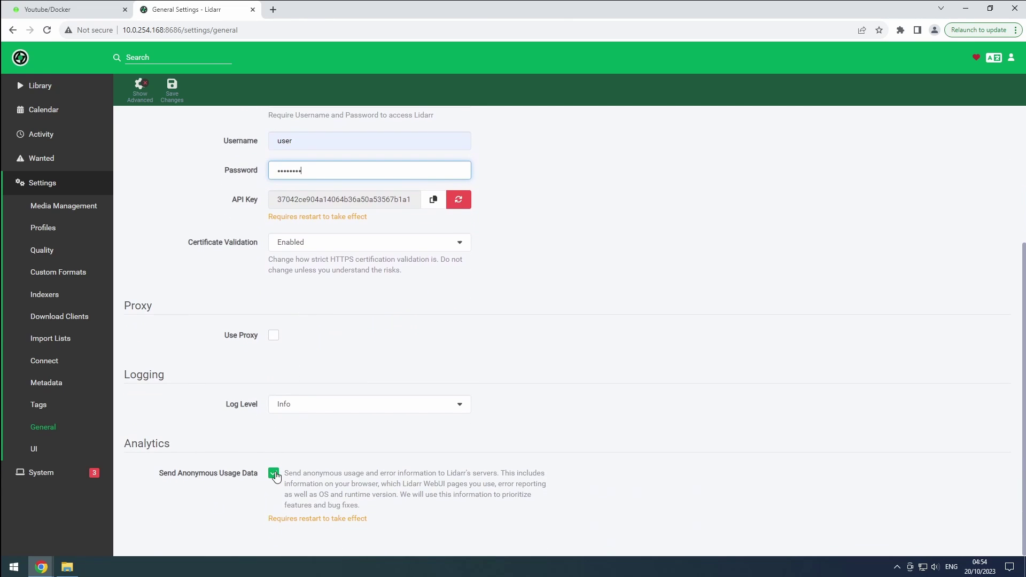
left_click(274, 473)
left_click(178, 94)
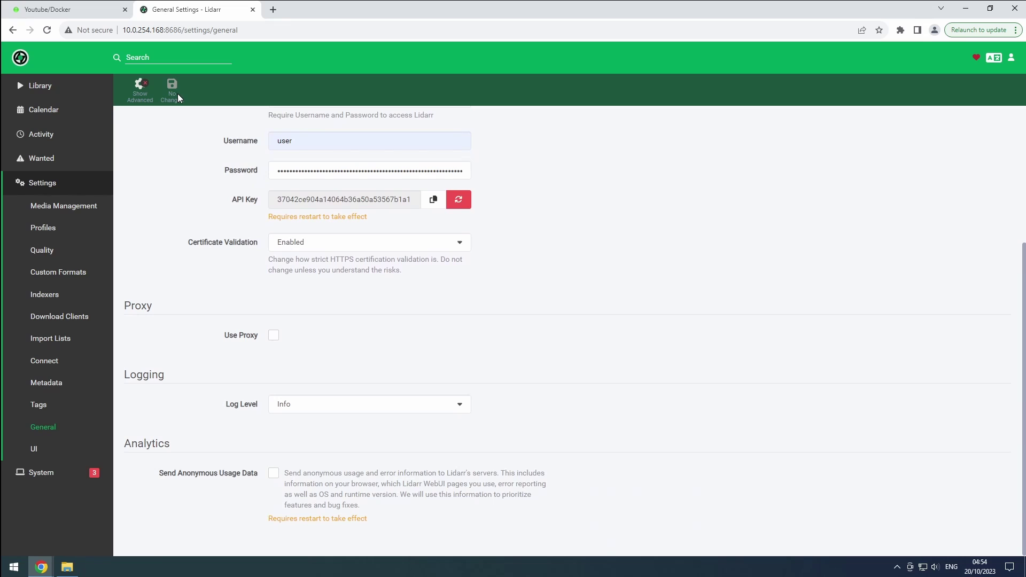
- Delete the Any, Lossless and Standard quality profiles, then start adding a new profile
left_click(44, 227)
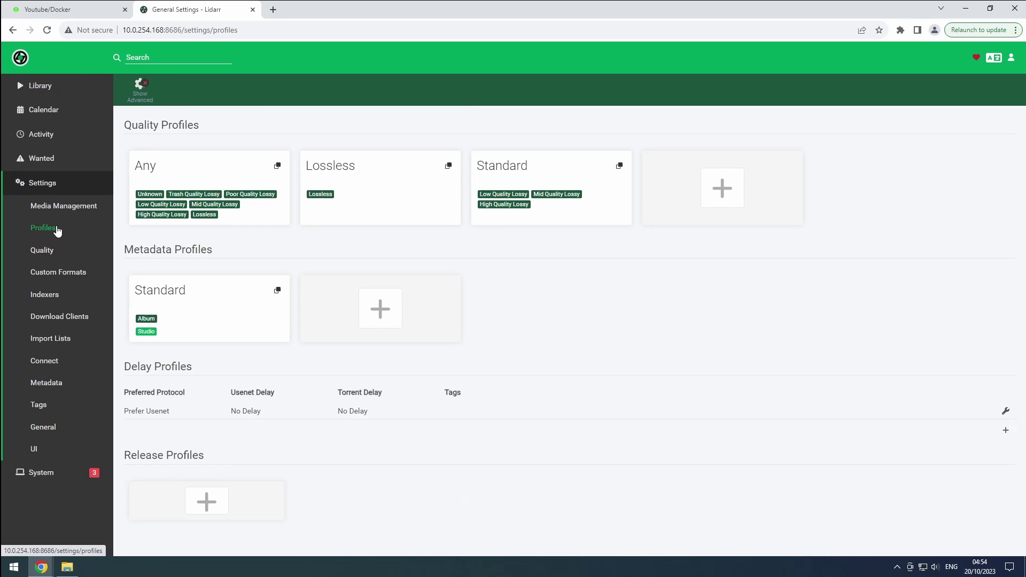
left_click(161, 178)
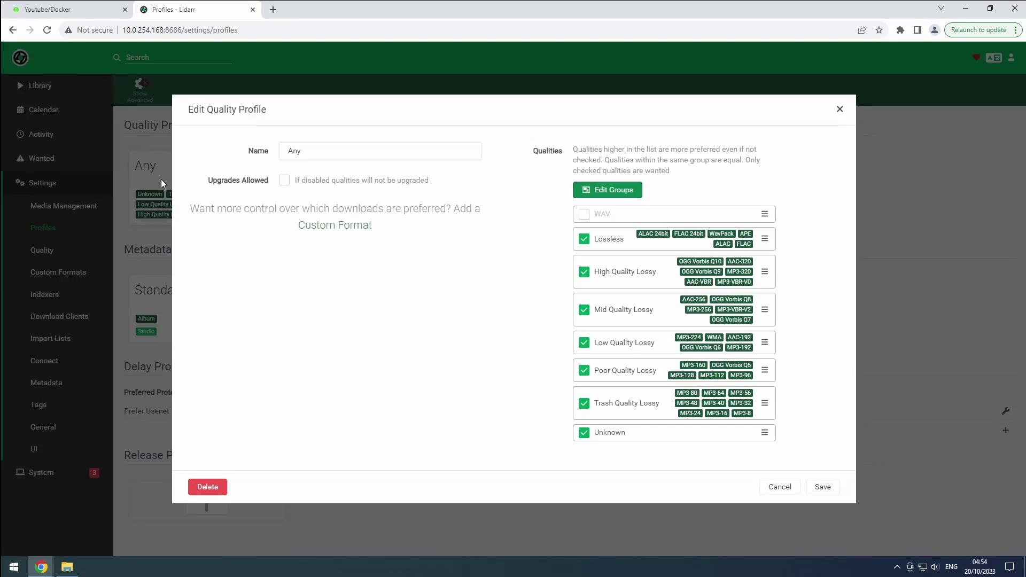
left_click(214, 488)
left_click(680, 336)
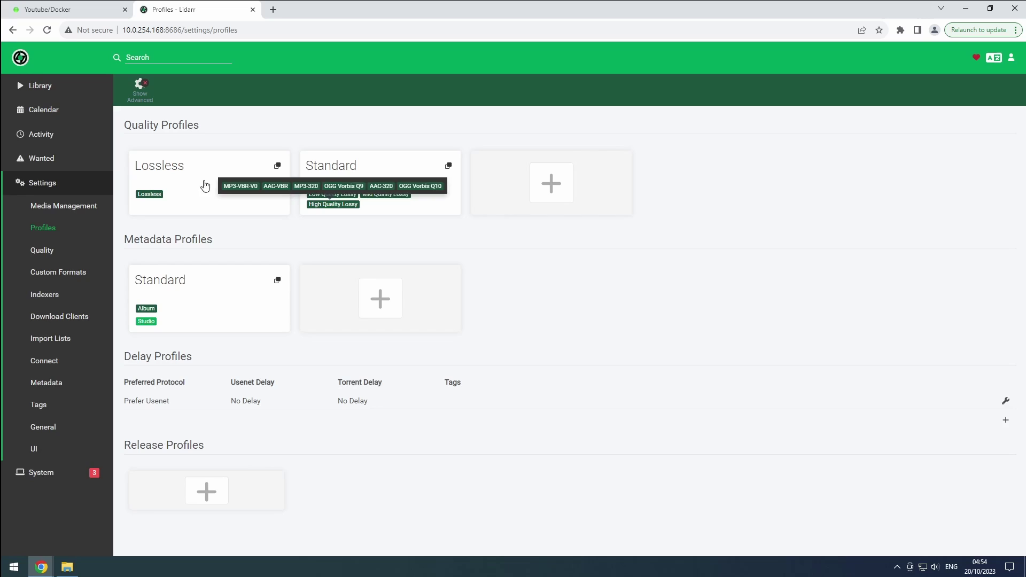
left_click(182, 164)
left_click(210, 485)
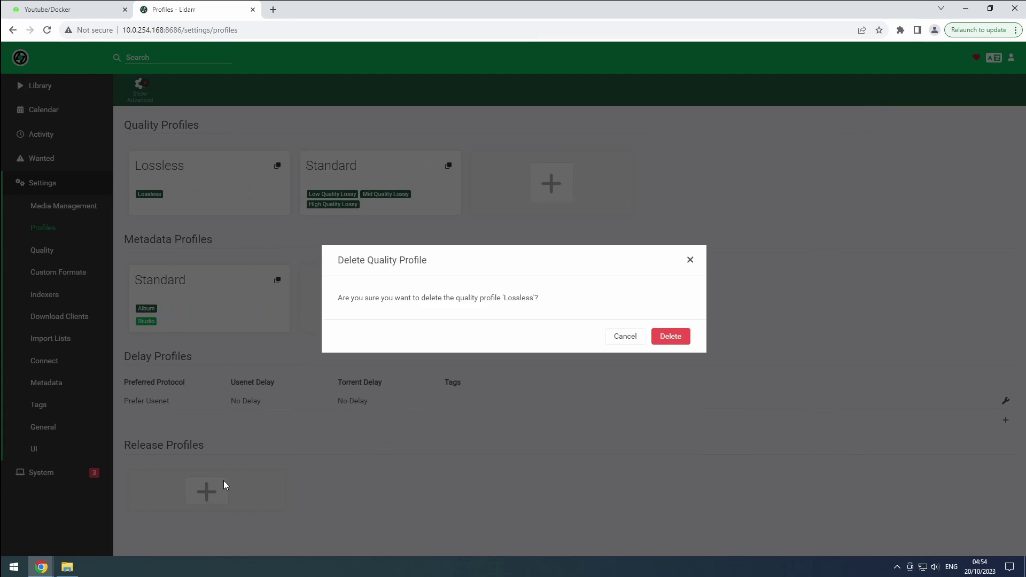
left_click(658, 340)
left_click(176, 167)
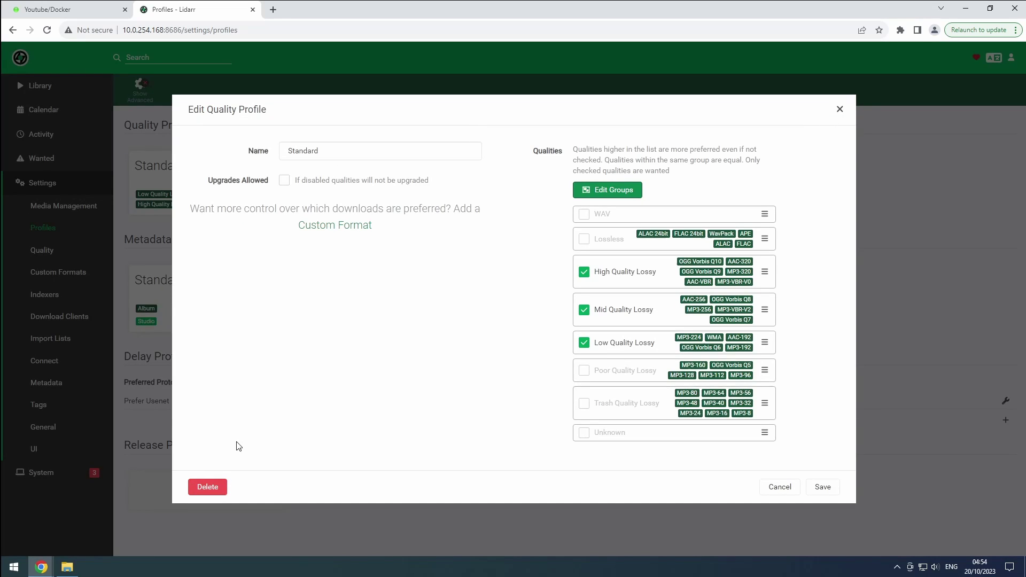
left_click(210, 487)
left_click(660, 337)
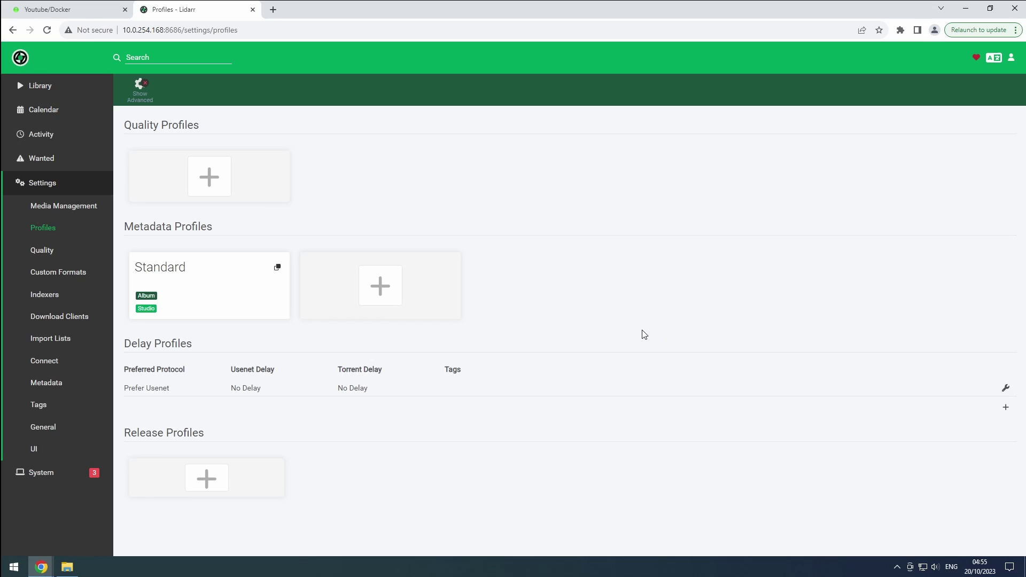
left_click(222, 179)
- Name the profile Lossy, include High through Trash Quality Lossy, allow upgrades until High Quality Lossy, and save
left_click(284, 150)
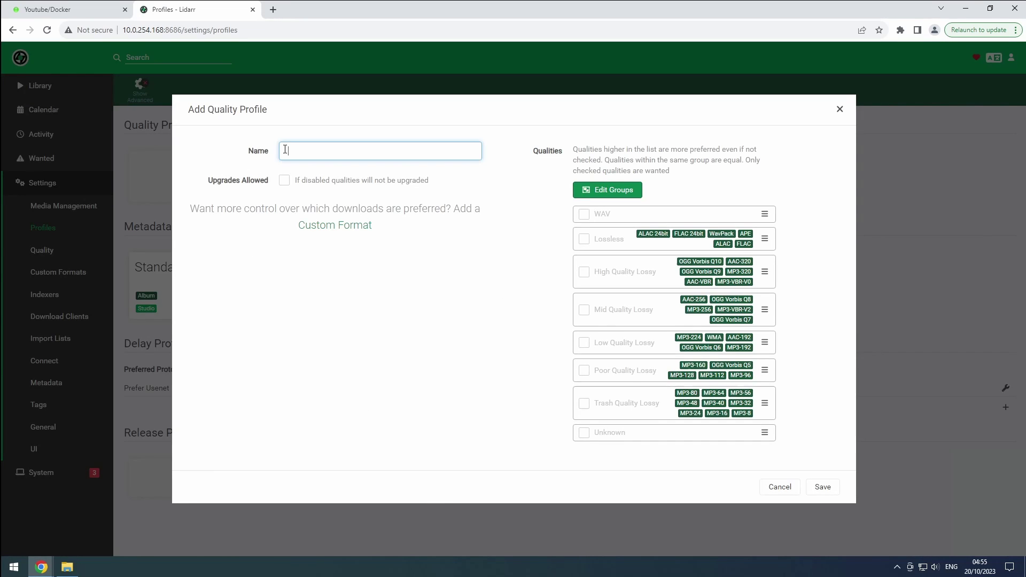
type("Lo")
type("ssy")
left_click(584, 273)
left_click(584, 312)
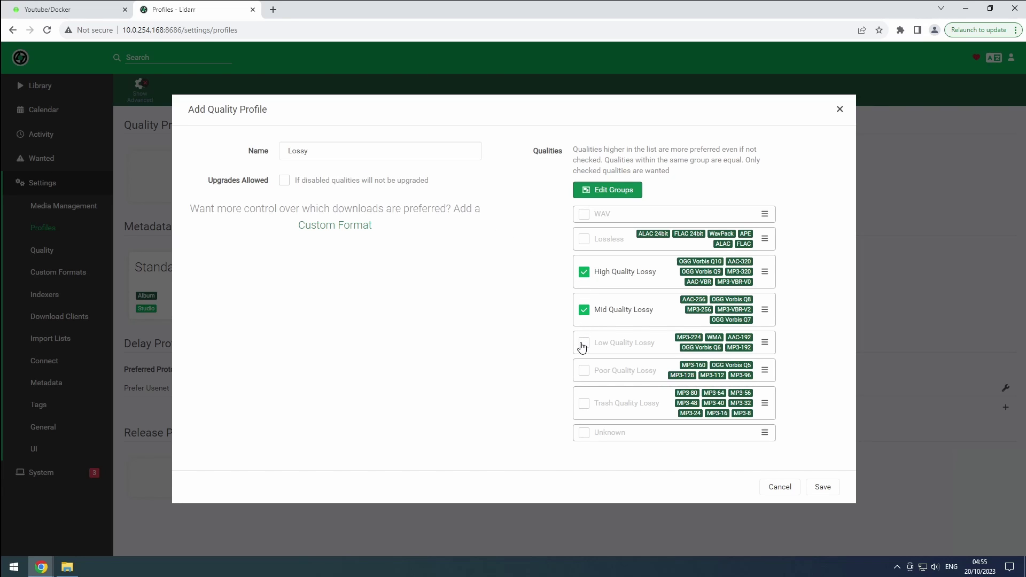
left_click(583, 343)
left_click(583, 371)
left_click(584, 405)
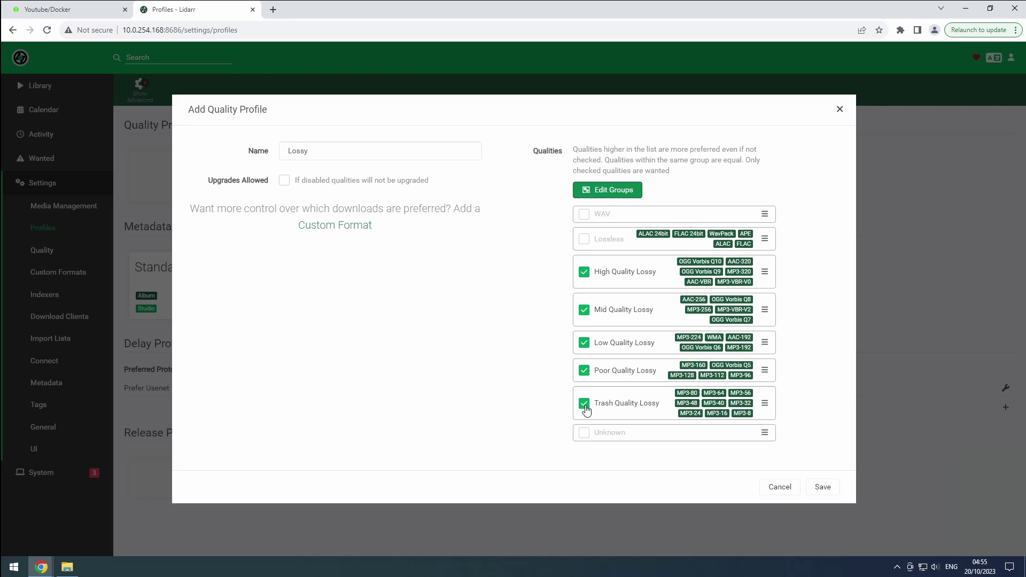
left_click(283, 181)
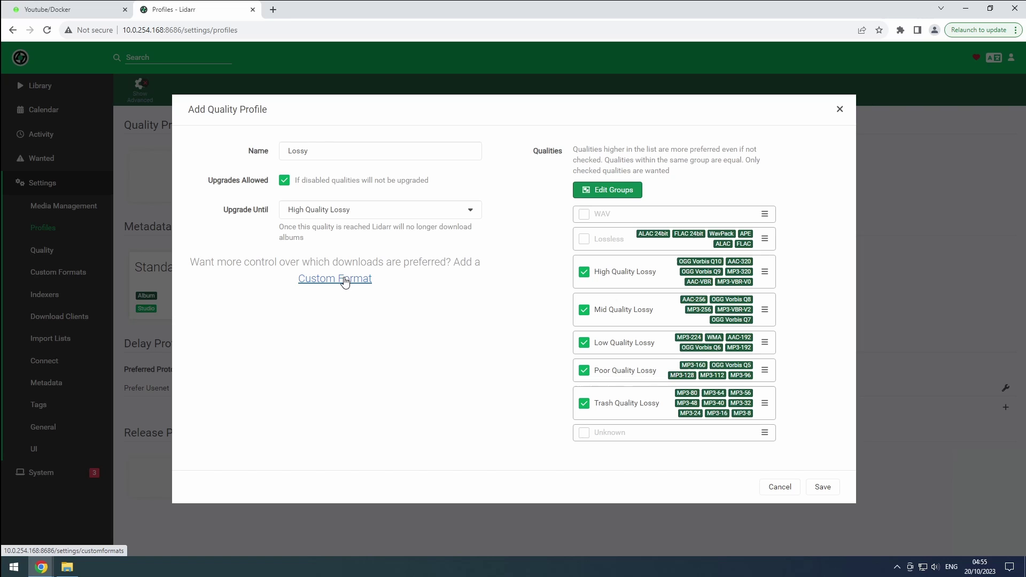
left_click(814, 486)
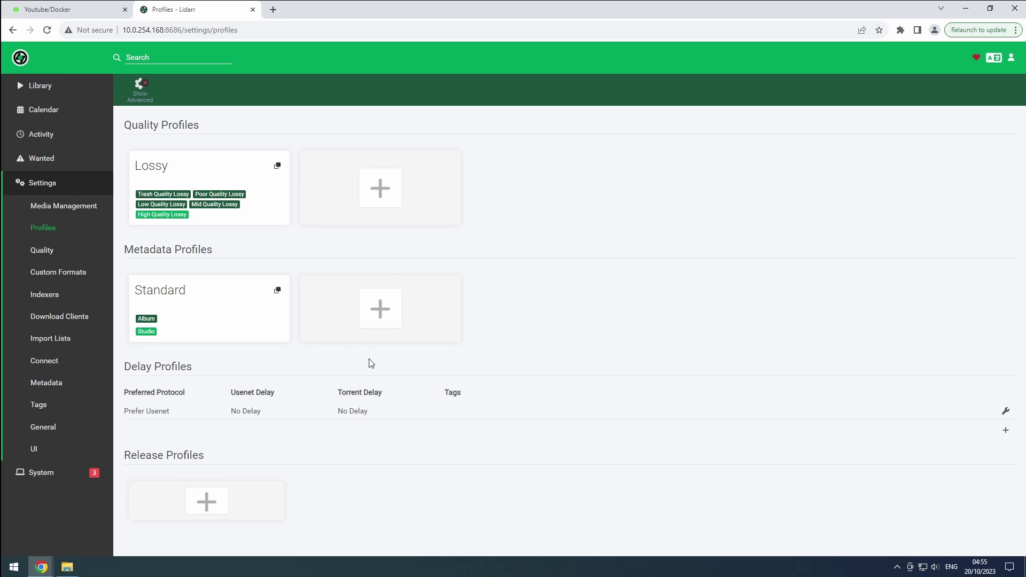
left_click(220, 312)
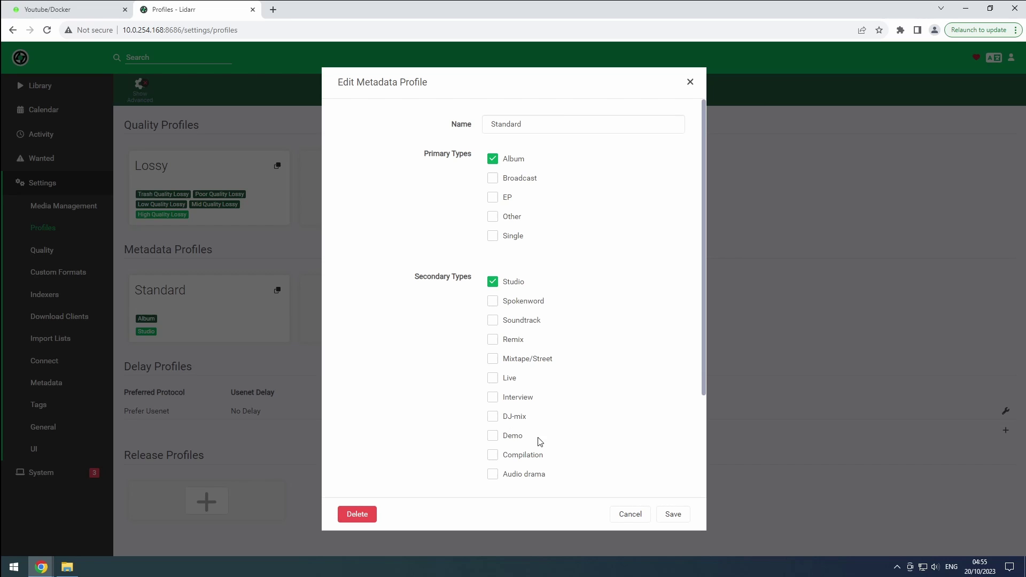
left_click(673, 514)
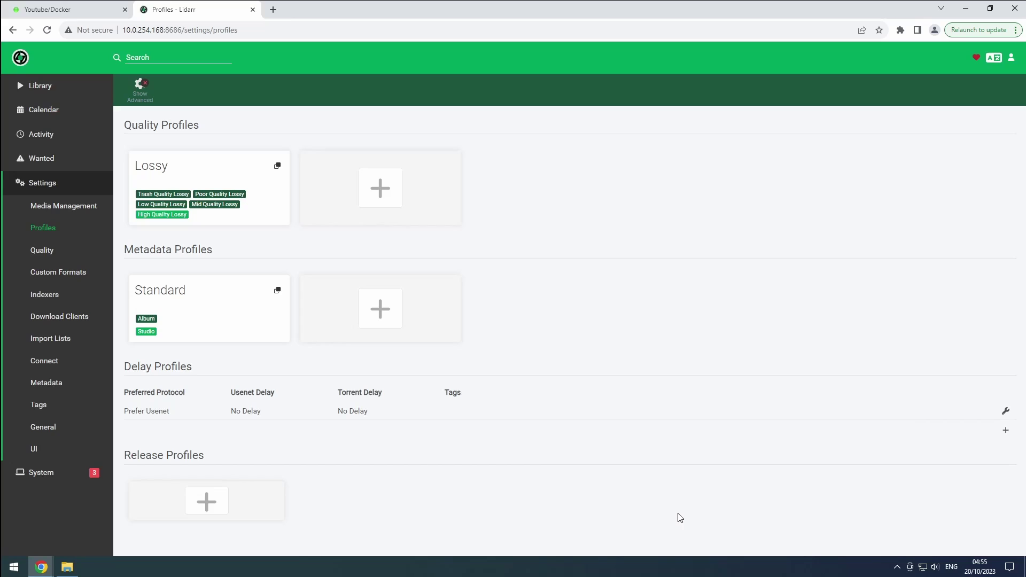
- Start a new Lossy root folder and set its path to /data/media/music/lossy/
left_click(75, 214)
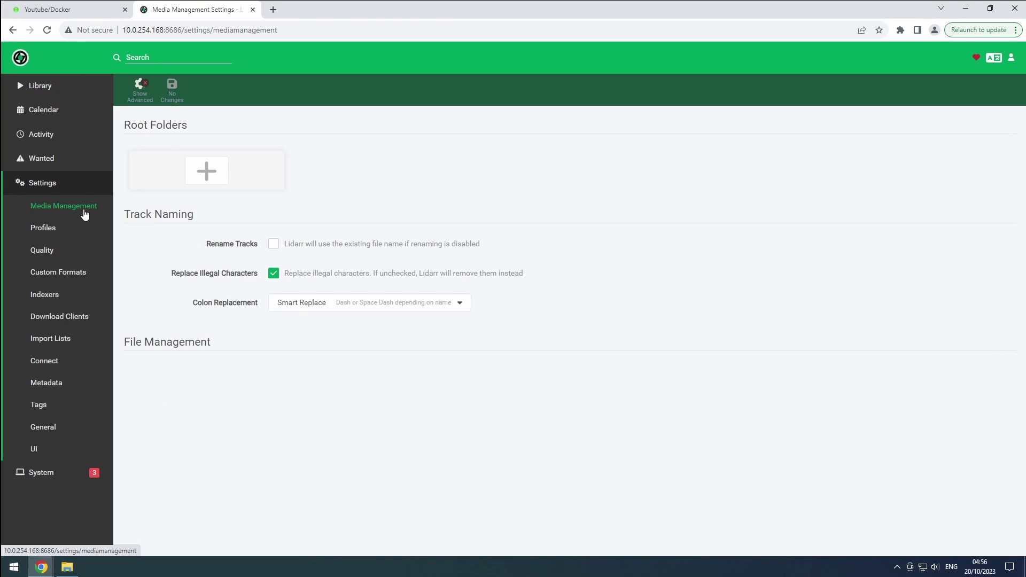
left_click(206, 173)
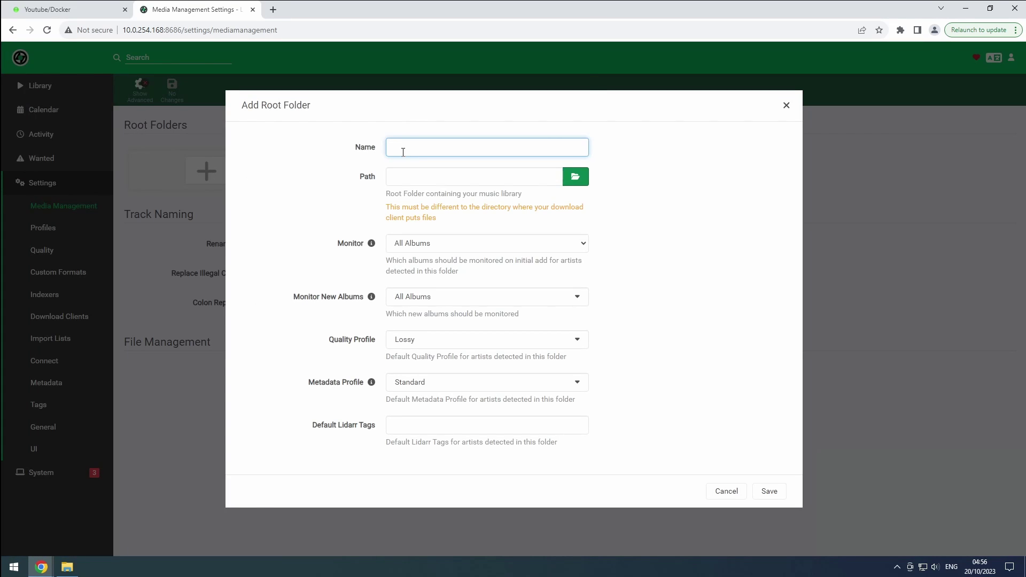
type("Lossy")
left_click(574, 177)
left_click(284, 328)
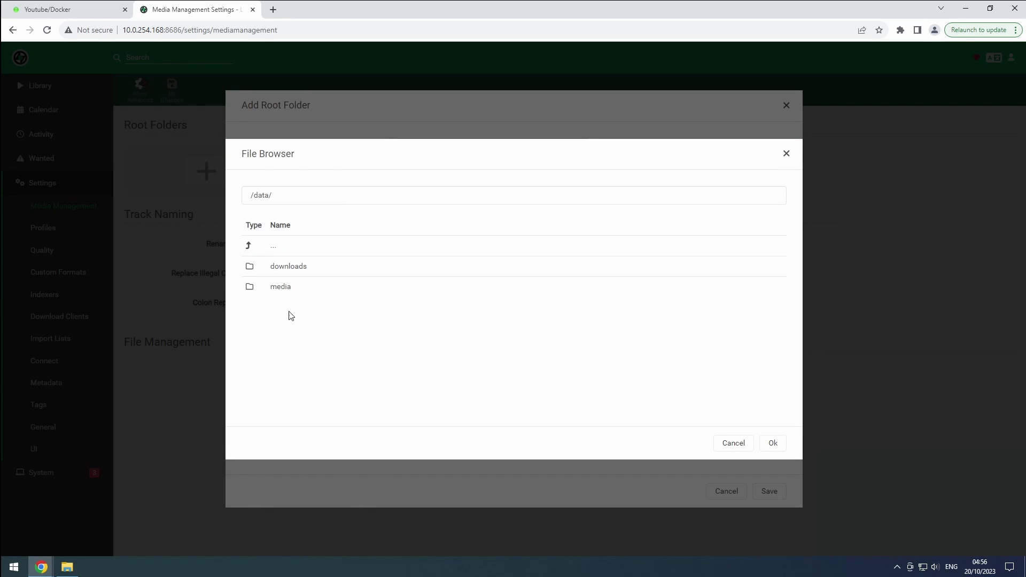
left_click(286, 295)
left_click(286, 295)
left_click(770, 444)
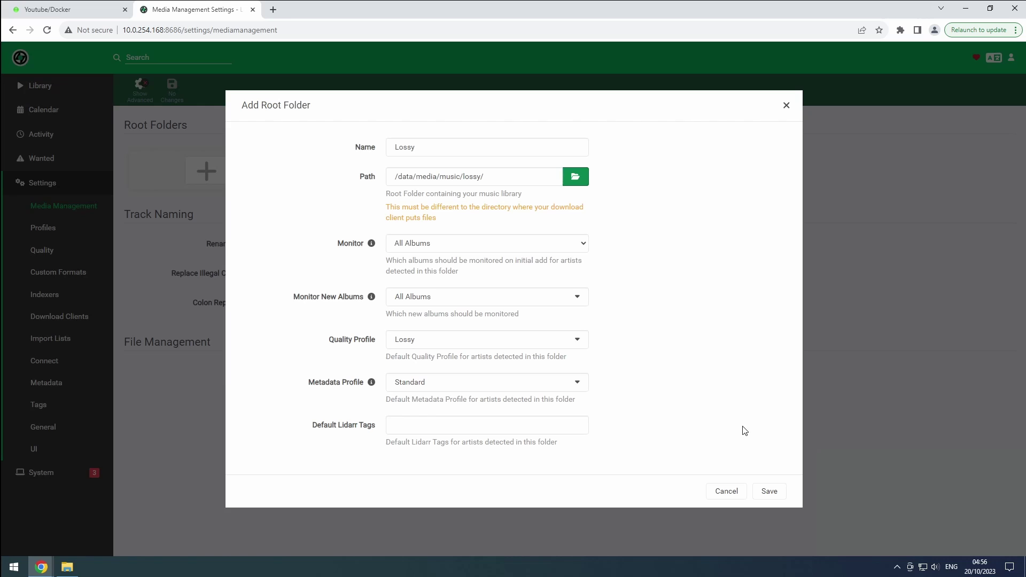
- Keep monitoring all albums and new albums with Lossy quality and Standard metadata profiles, then save
left_click(478, 249)
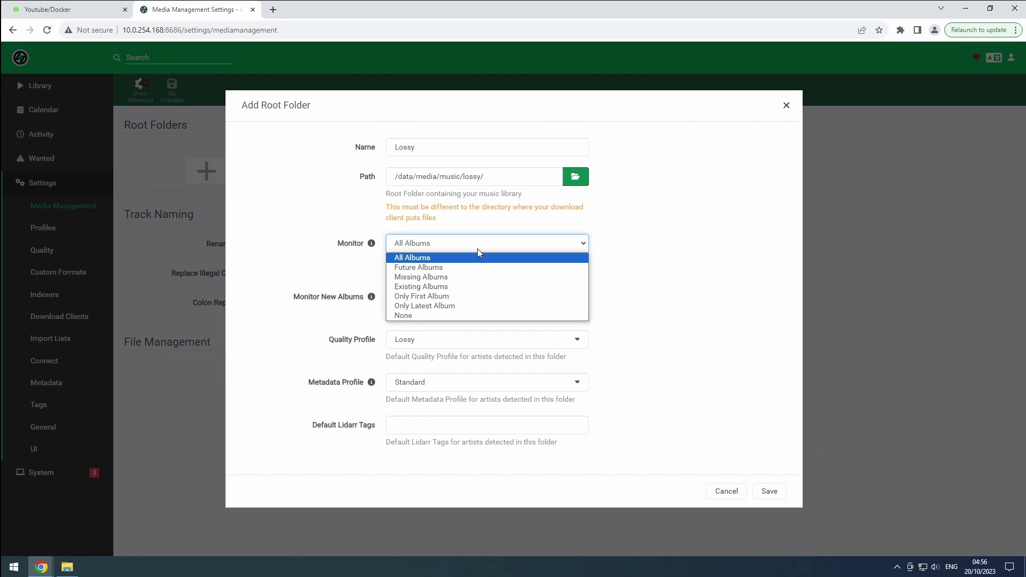
left_click(477, 248)
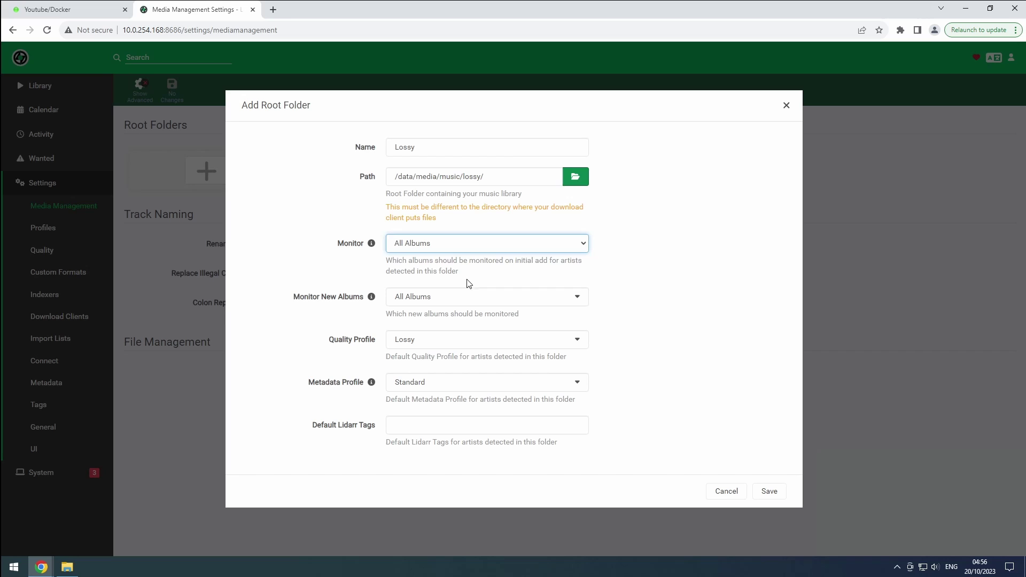
left_click(451, 301)
left_click(452, 300)
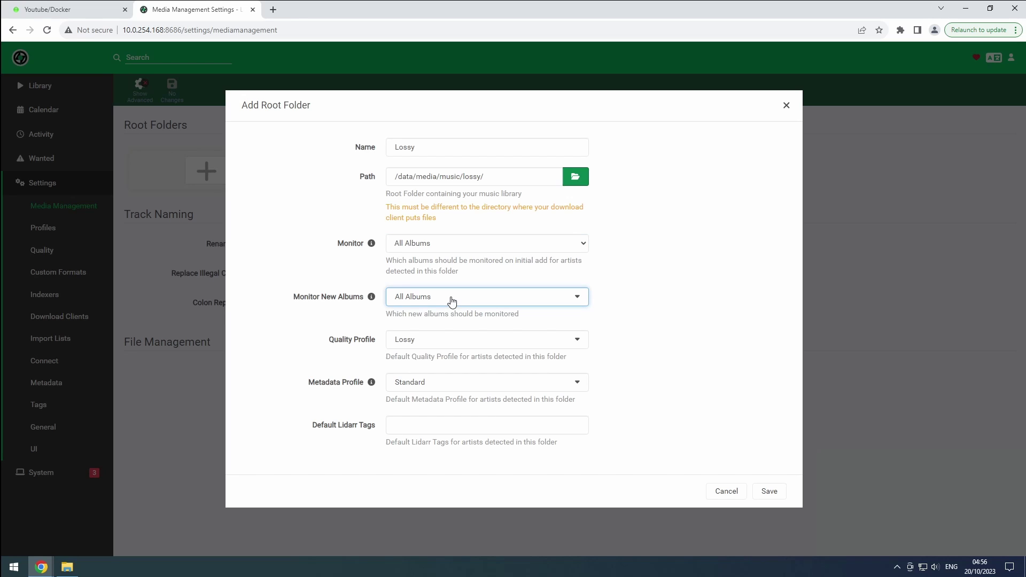
left_click(430, 346)
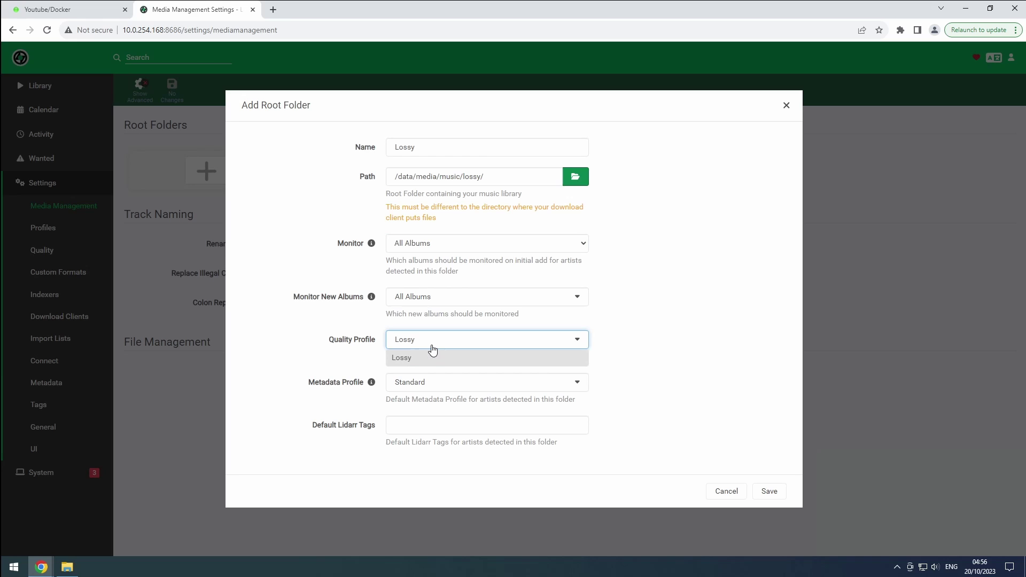
left_click(431, 349)
left_click(422, 386)
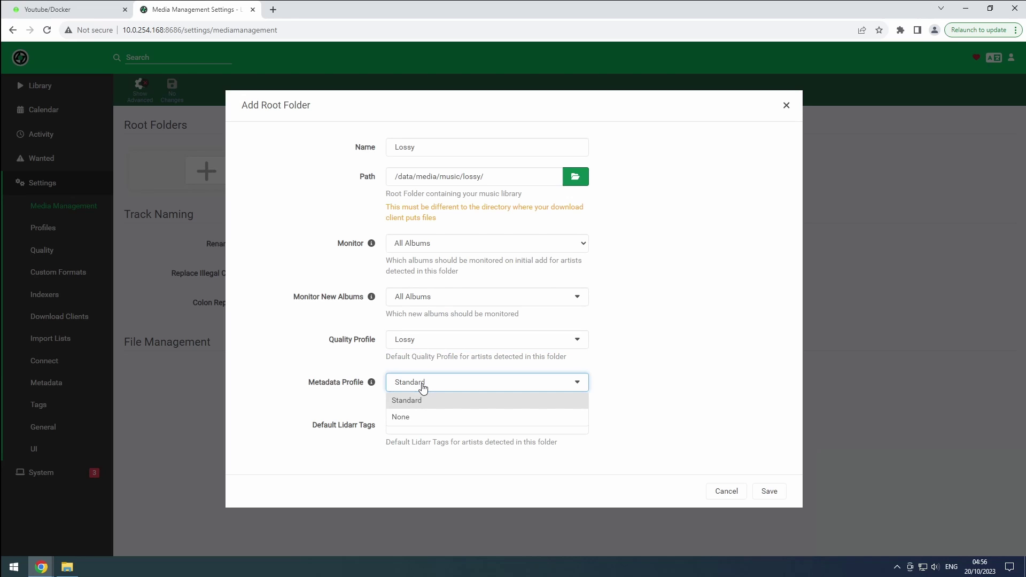
left_click(420, 397)
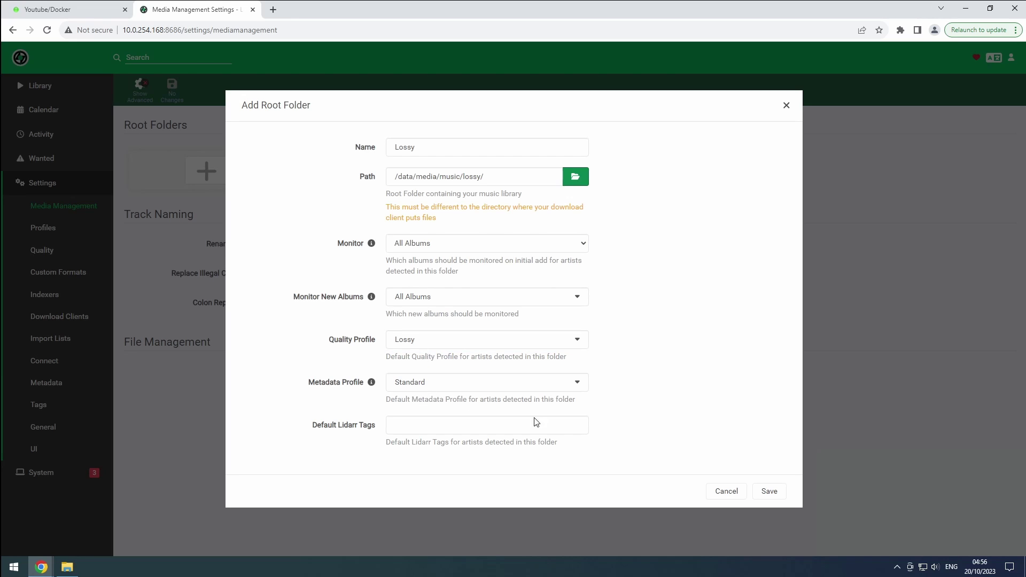
left_click(767, 495)
- Enable Rename Tracks, review the track and {Artist Name} folder formats, and save the media management settings
left_click(277, 260)
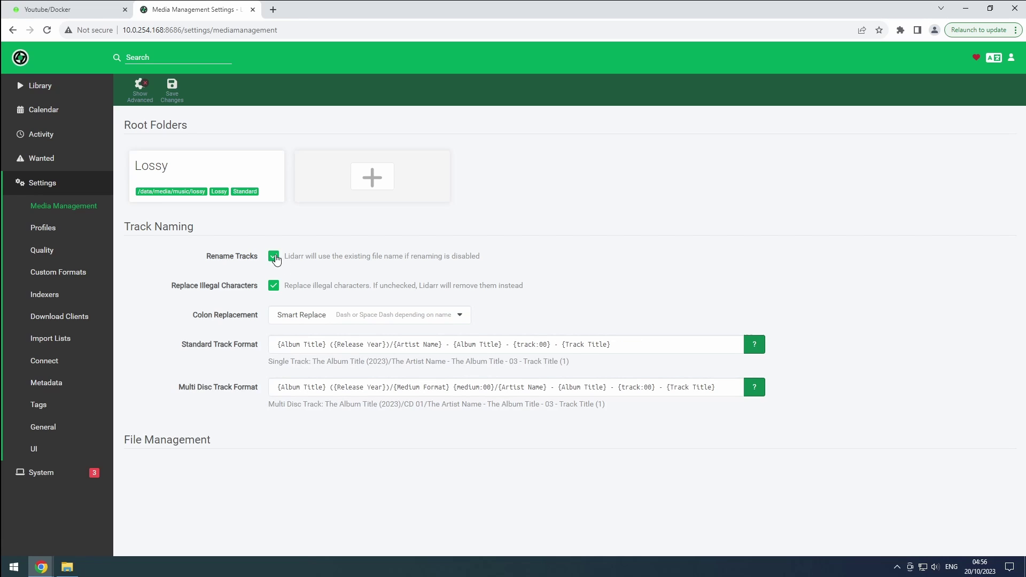
left_click(318, 346)
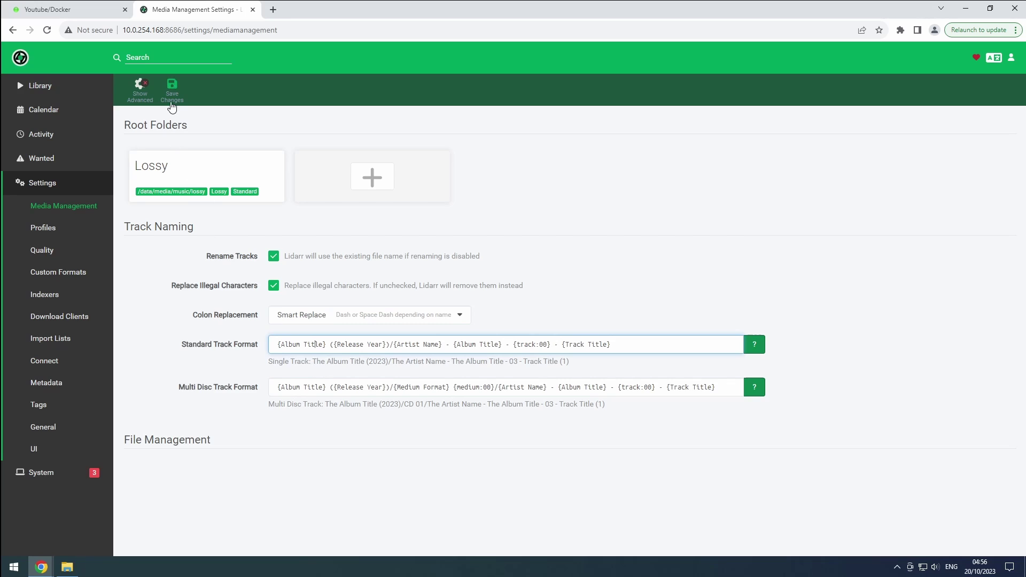
left_click(147, 92)
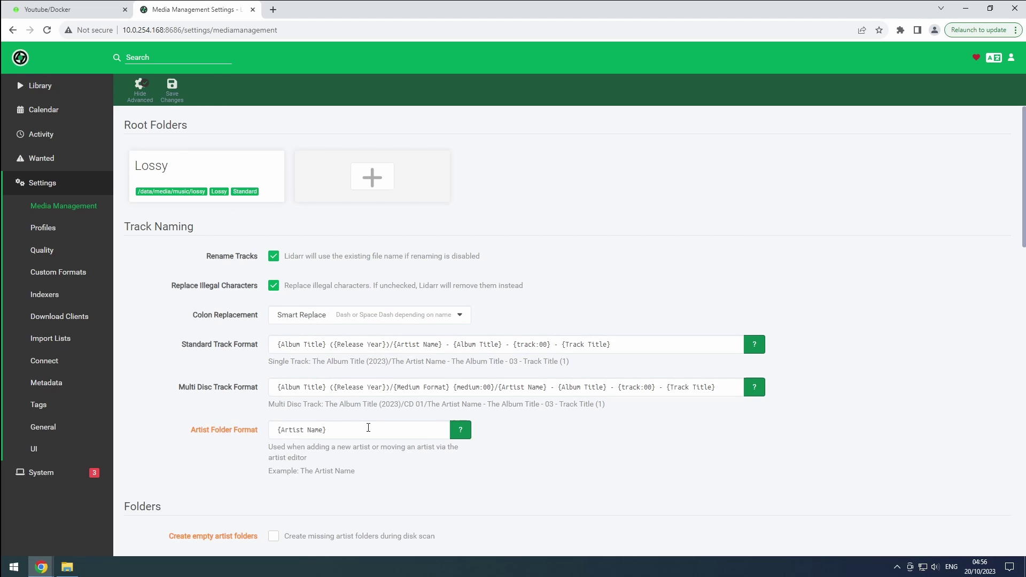
left_click(368, 428)
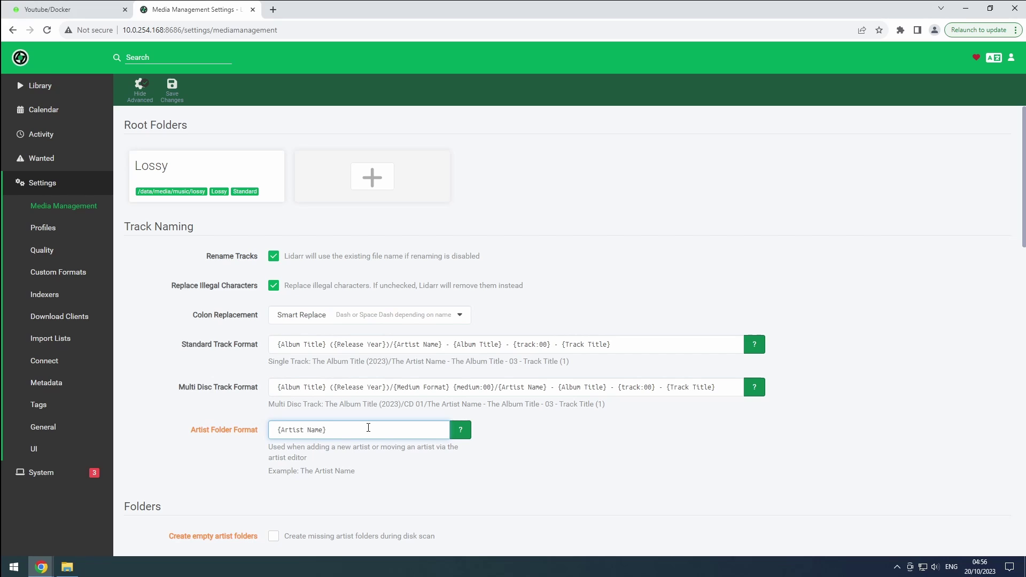
left_click(175, 89)
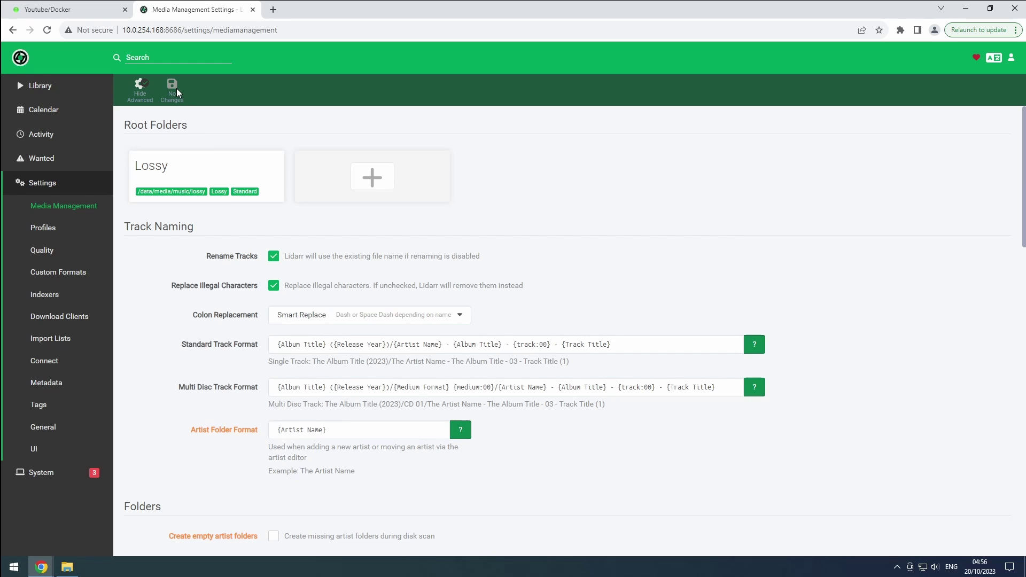
left_click(49, 296)
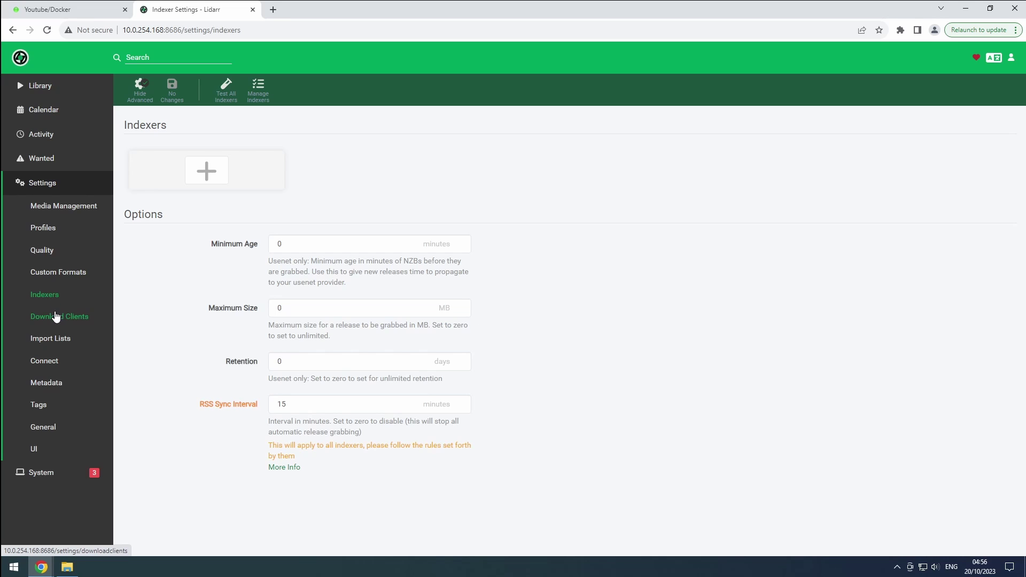
- View the Download Clients settings without changes, then go to the empty Connect settings
left_click(56, 318)
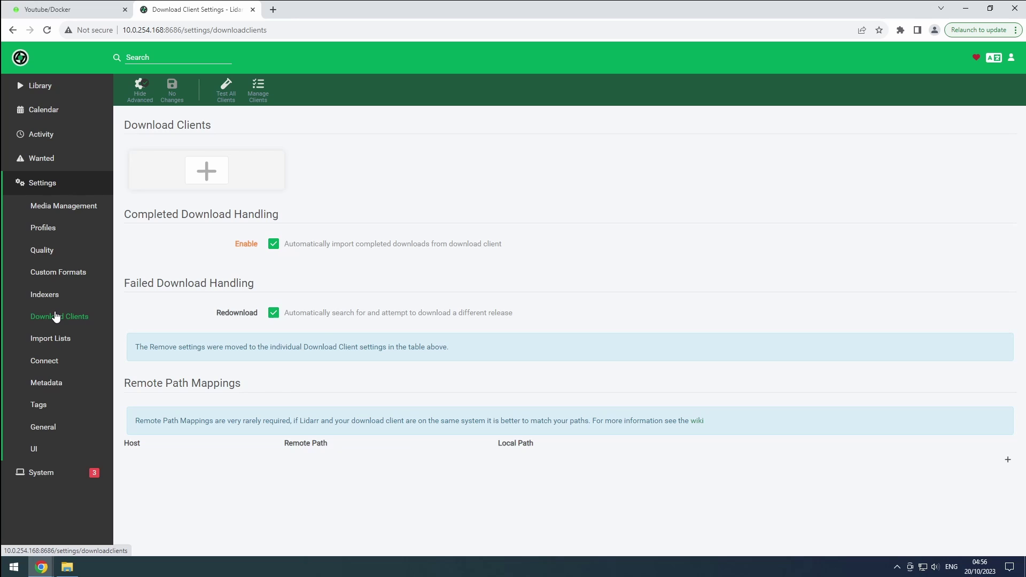
left_click(45, 367)
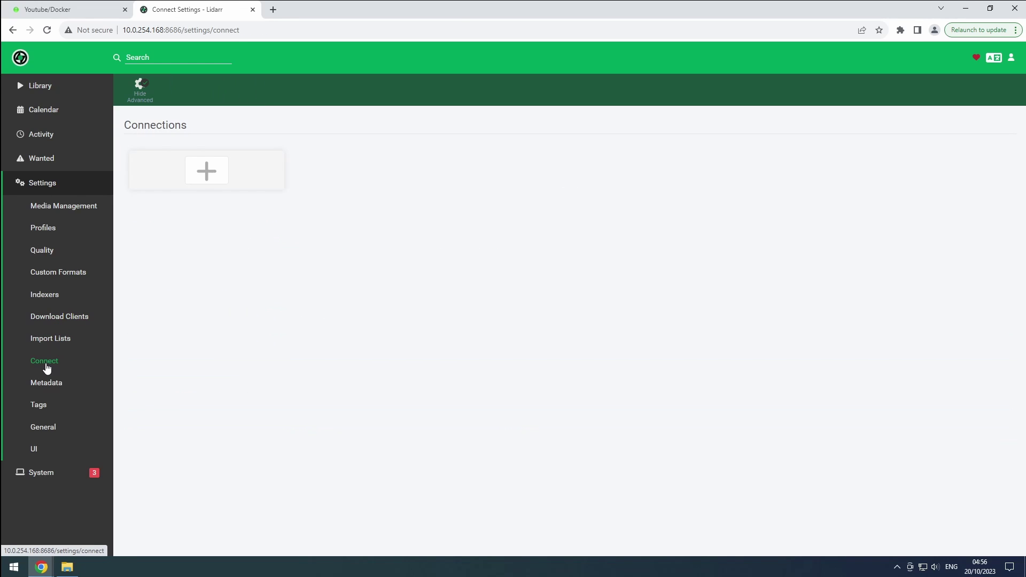